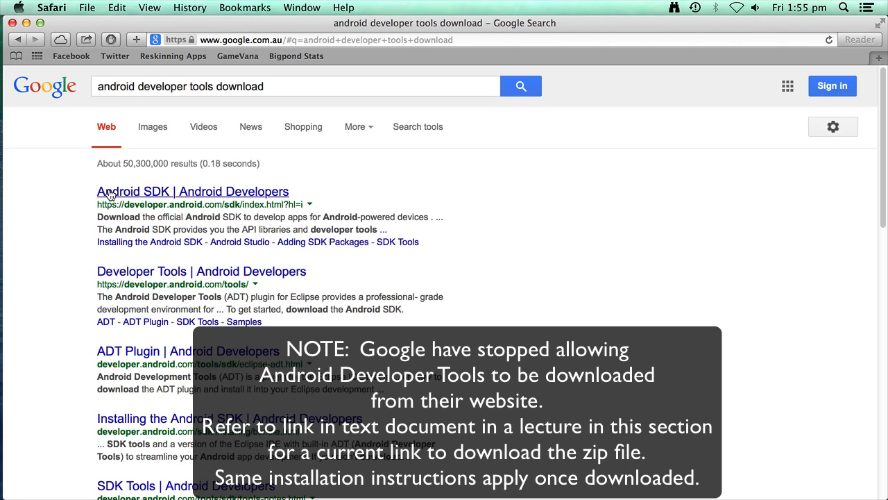
Download the Eclipse ADT bundle for Mac from the Android SDK page, accepting the terms and conditions, and show the browser's downloads.
{"action": "left_click", "coordinate": [109, 193]}
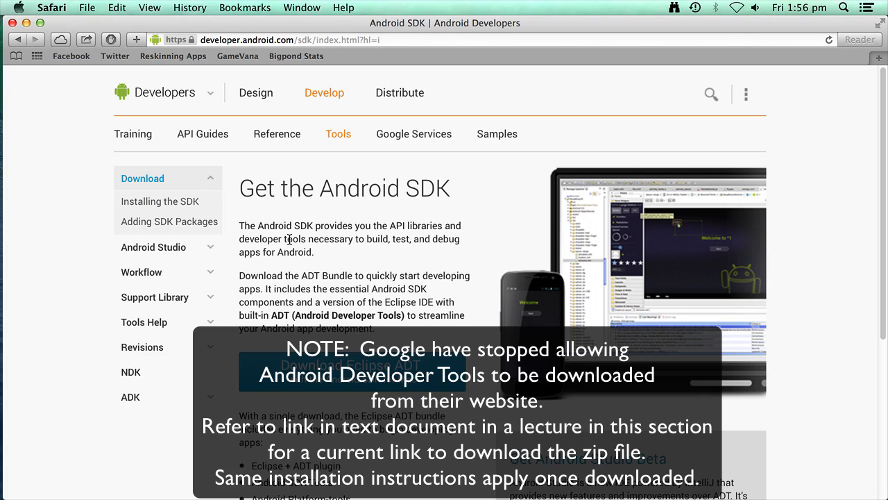
{"action": "scroll", "coordinate": [326, 280], "scroll_direction": "down", "scroll_amount": 1}
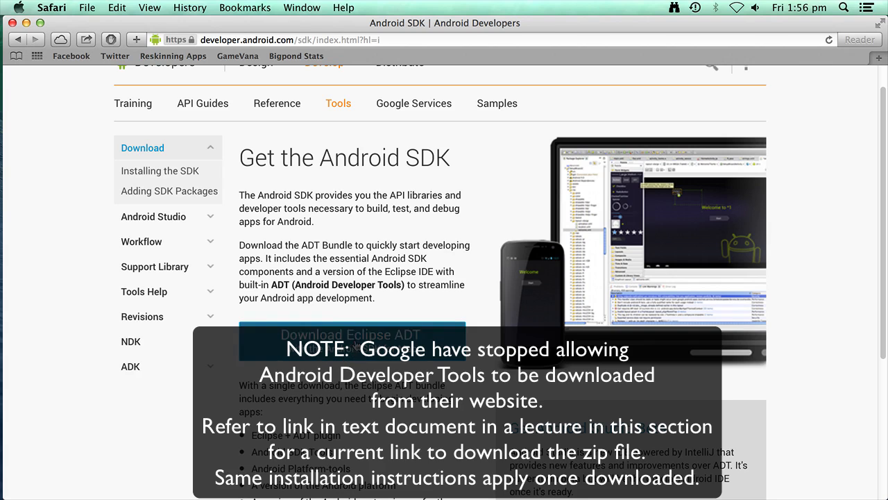
{"action": "left_click", "coordinate": [355, 345]}
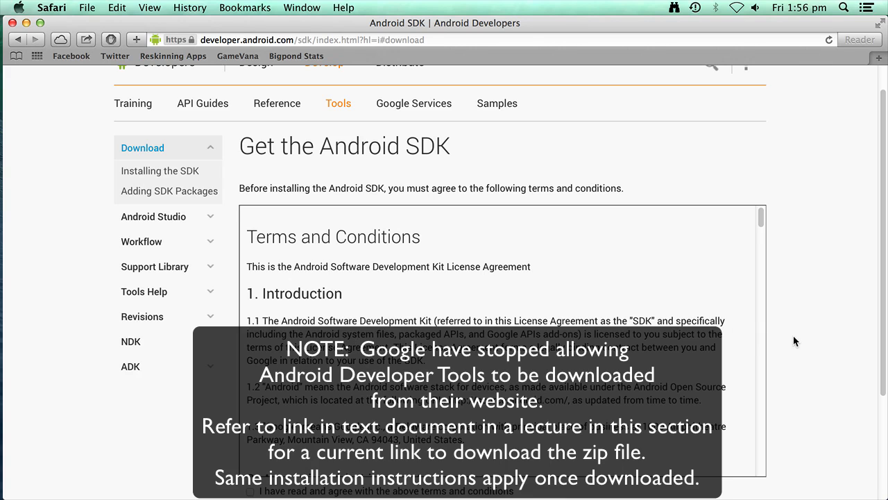
{"action": "scroll", "coordinate": [795, 345], "scroll_direction": "down", "scroll_amount": 3}
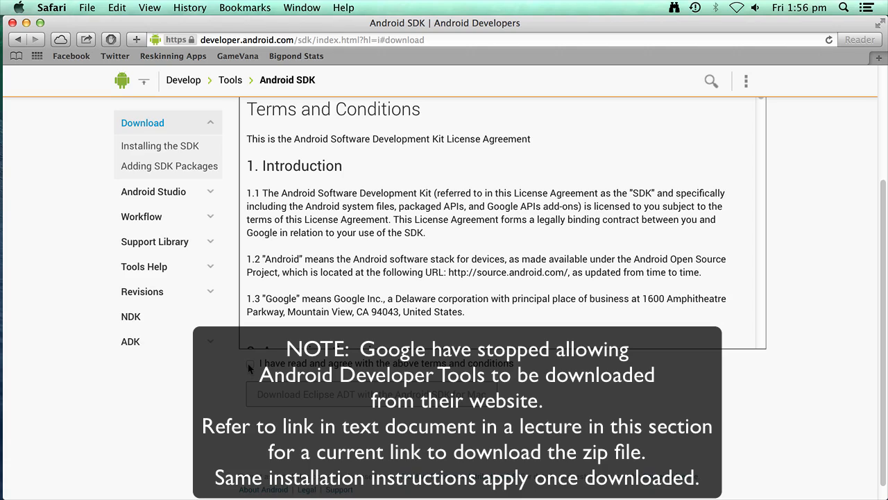
{"action": "left_click", "coordinate": [249, 364]}
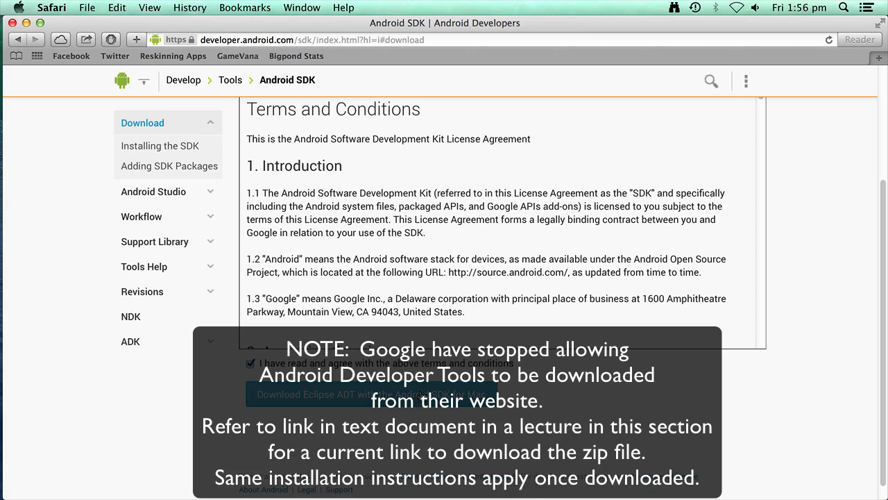
{"action": "left_click", "coordinate": [419, 397]}
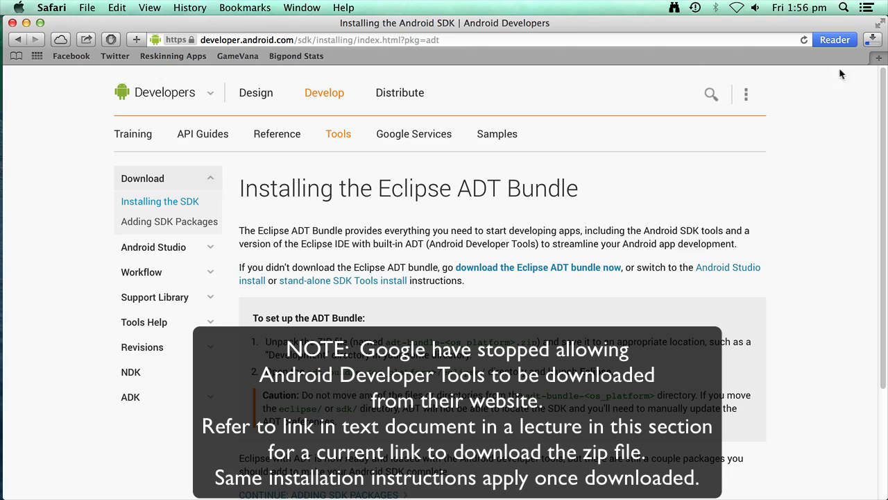
{"action": "left_click", "coordinate": [872, 41]}
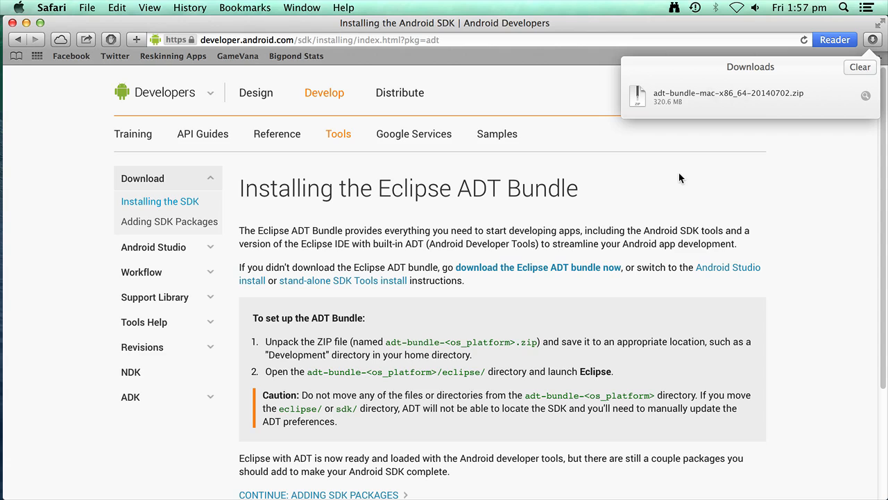
Switch to Finder, create a folder named Developer in the home folder, and add it to the sidebar favorites.
{"action": "key", "text": "super+Tab"}
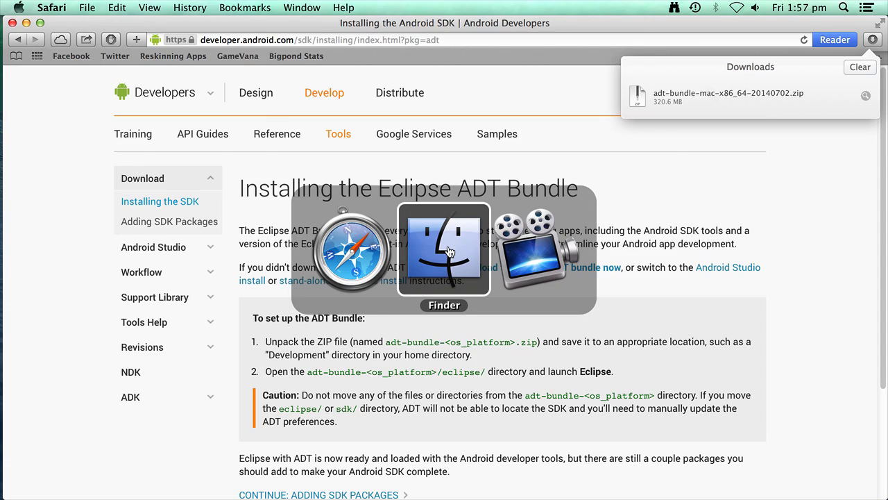
{"action": "left_click", "coordinate": [449, 252]}
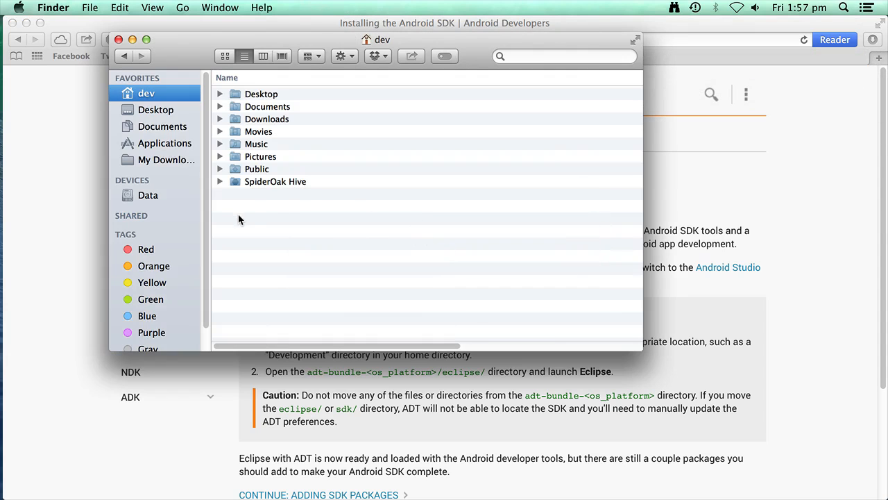
{"action": "right_click", "coordinate": [255, 218]}
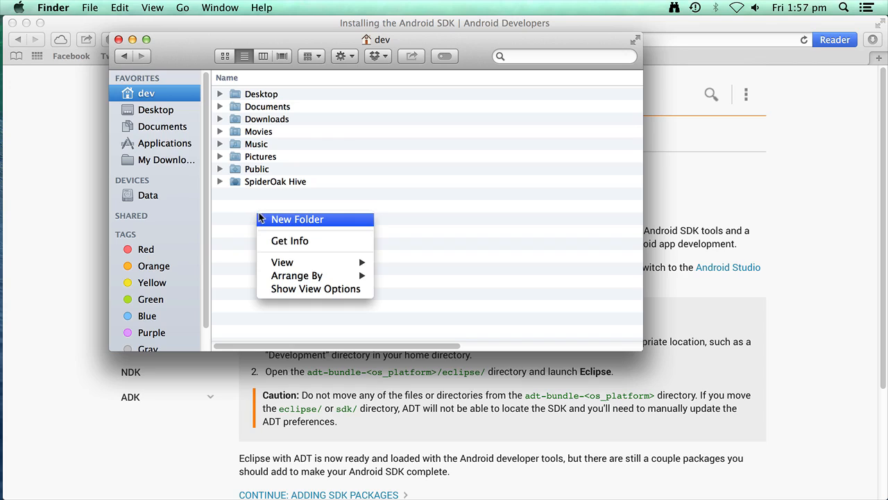
{"action": "left_click", "coordinate": [264, 220]}
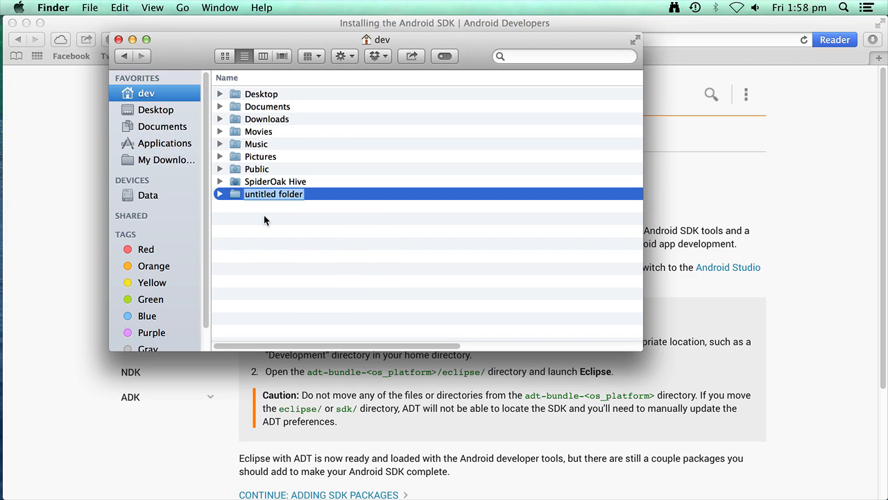
{"action": "type", "text": "Developer"}
{"action": "key", "text": "Return"}
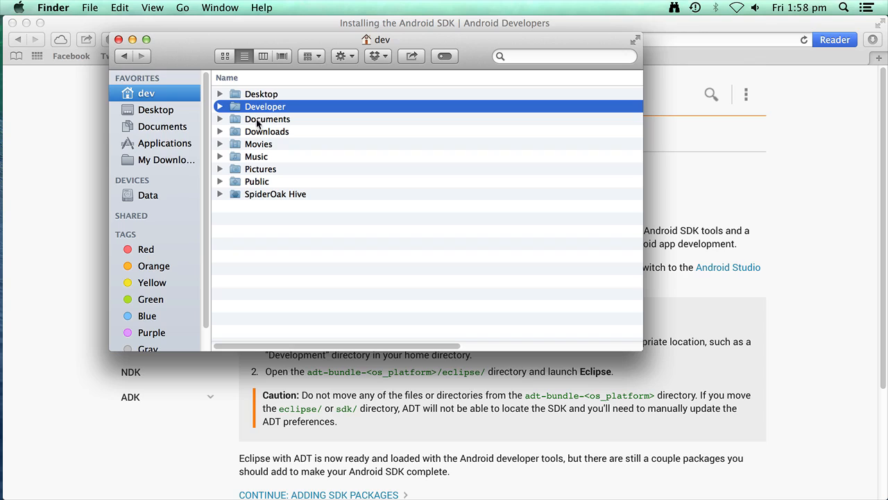
{"action": "left_click_drag", "start_coordinate": [260, 106], "coordinate": [169, 101]}
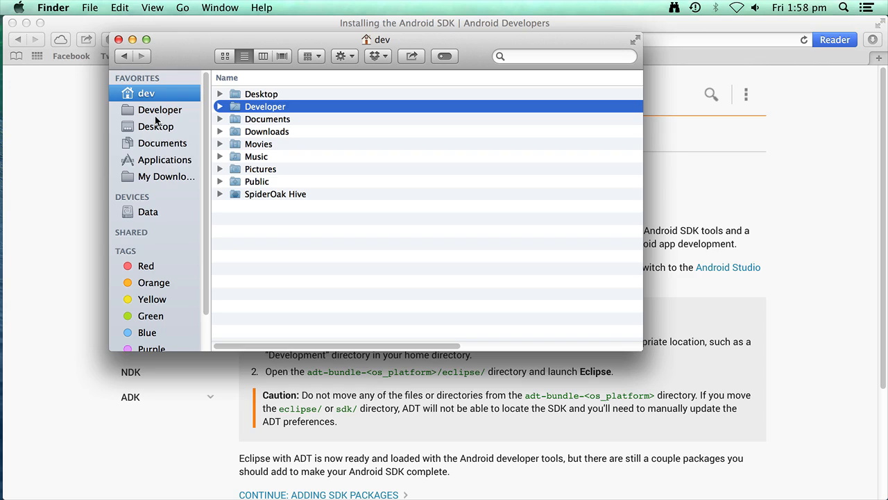
{"action": "left_click", "coordinate": [156, 111]}
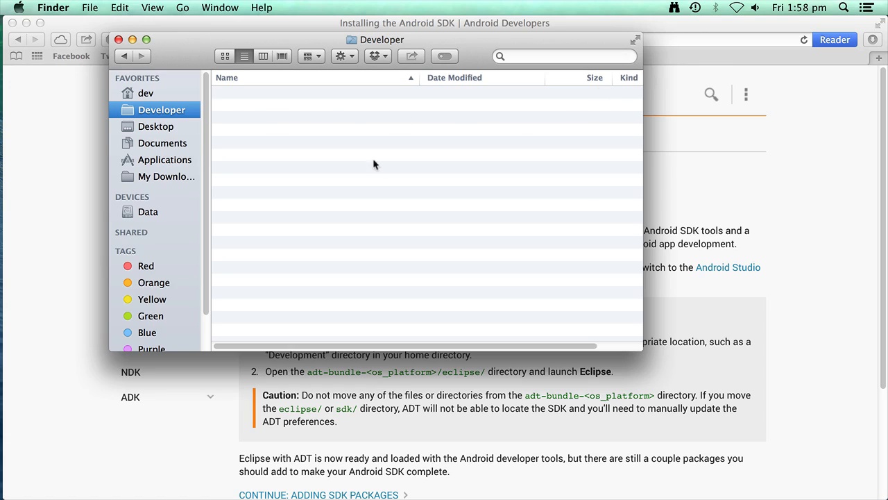
Copy adt-bundle-mac-x86_64-20140702.zip from My Downloads into the Developer folder.
{"action": "left_click", "coordinate": [160, 177]}
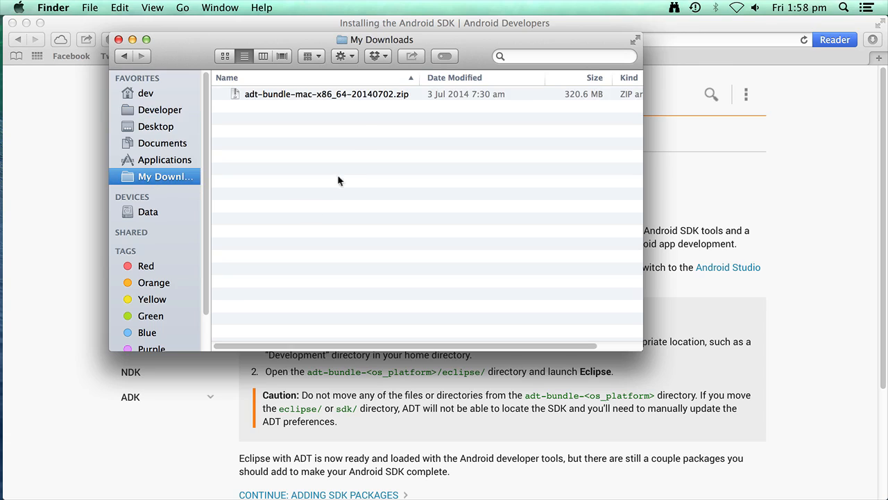
{"action": "left_click", "coordinate": [391, 93]}
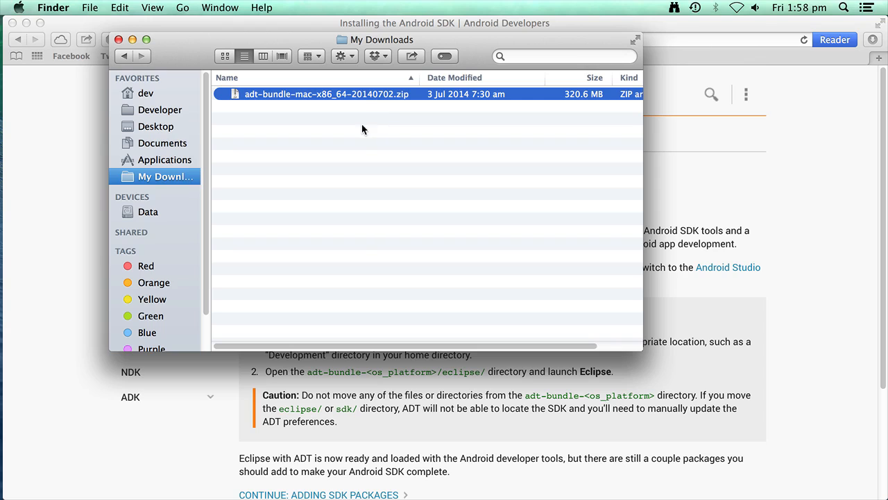
{"action": "right_click", "coordinate": [371, 95]}
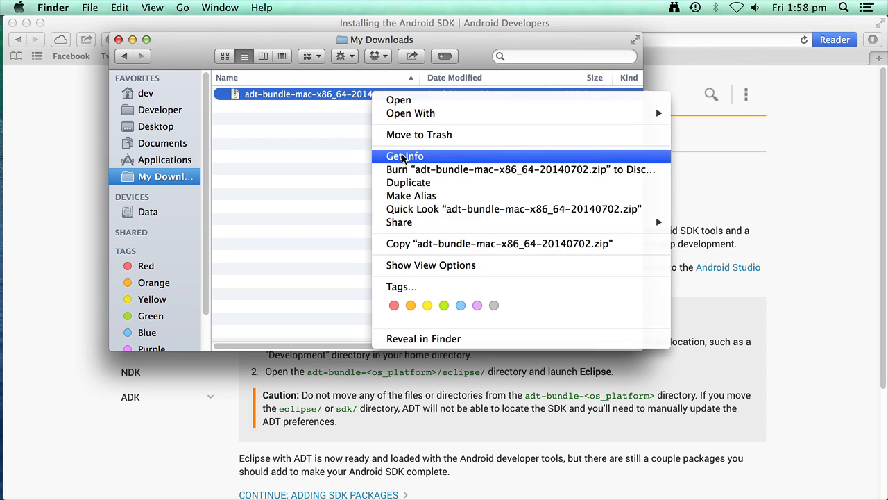
{"action": "left_click", "coordinate": [409, 244]}
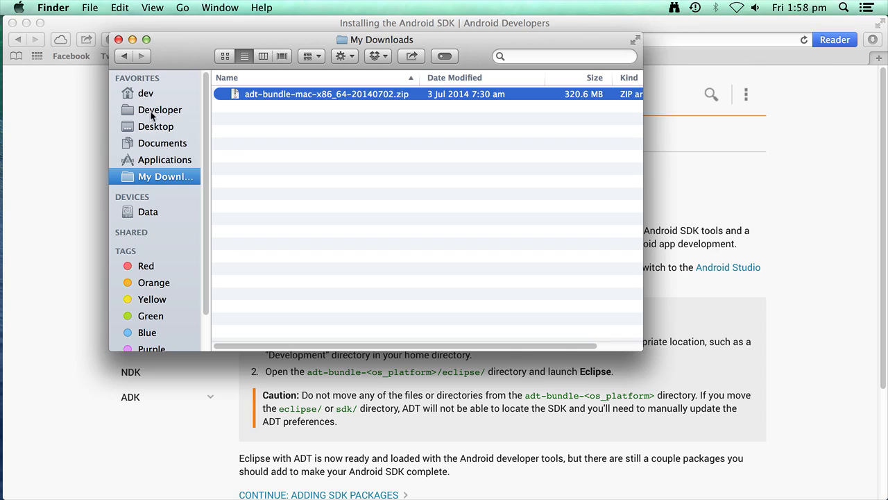
{"action": "left_click", "coordinate": [150, 109]}
{"action": "right_click", "coordinate": [341, 115]}
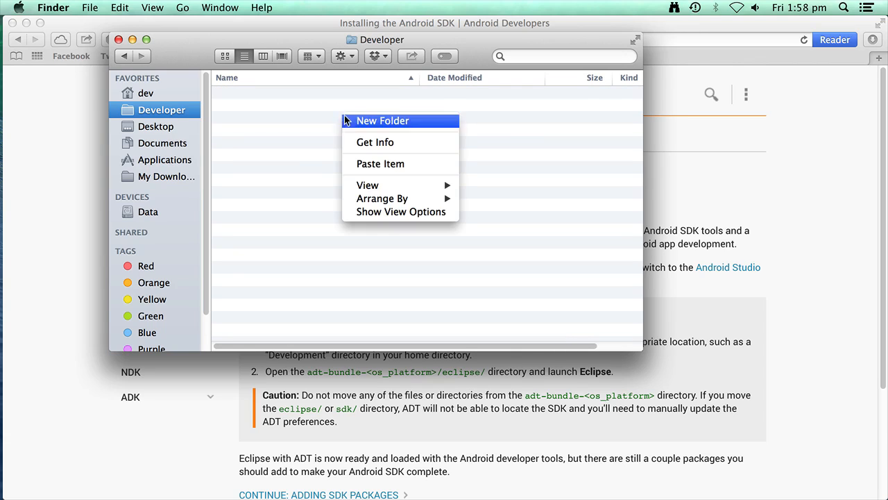
{"action": "left_click", "coordinate": [375, 163]}
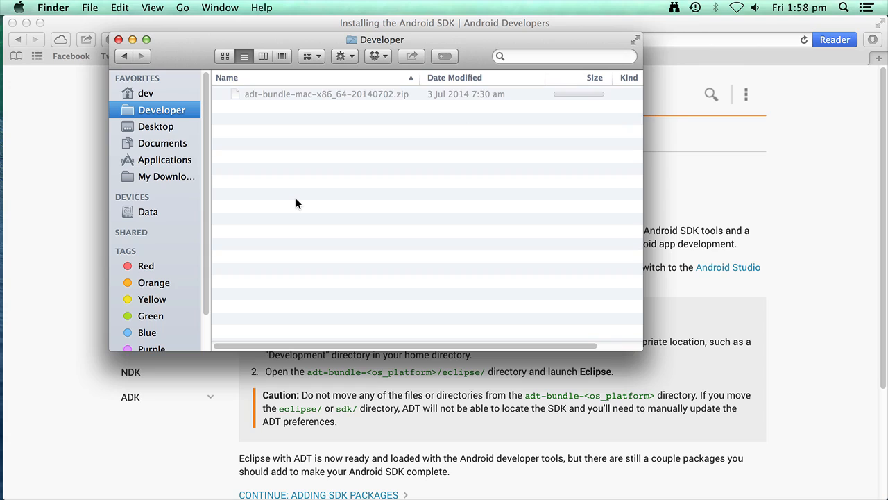
Extract the ADT bundle archive in the Developer folder and move the copied zip file to the Trash.
{"action": "double_click", "coordinate": [279, 95]}
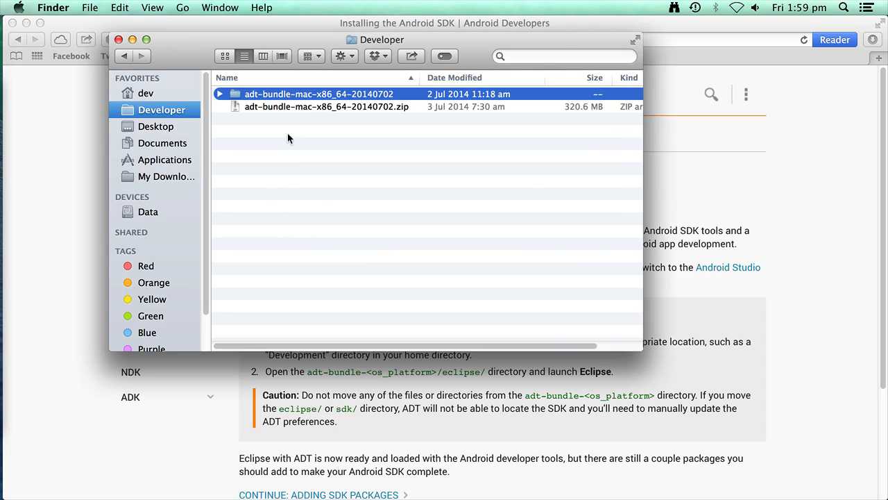
{"action": "right_click", "coordinate": [298, 107]}
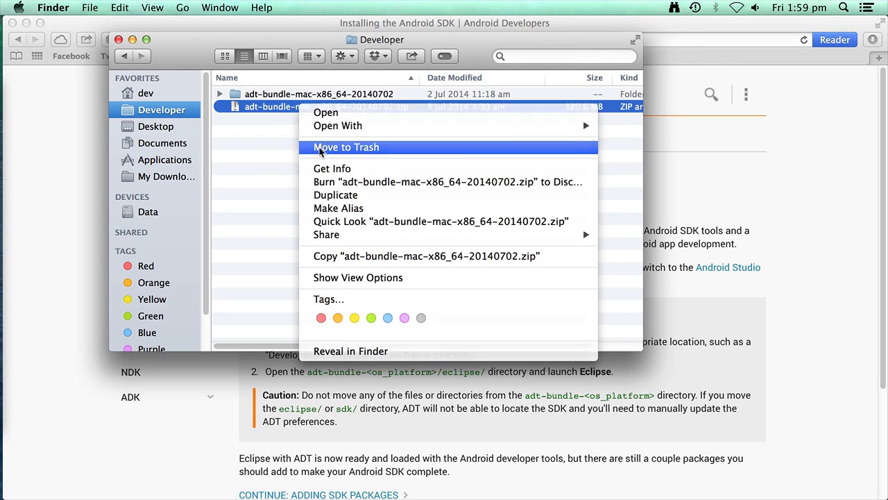
{"action": "left_click", "coordinate": [323, 147]}
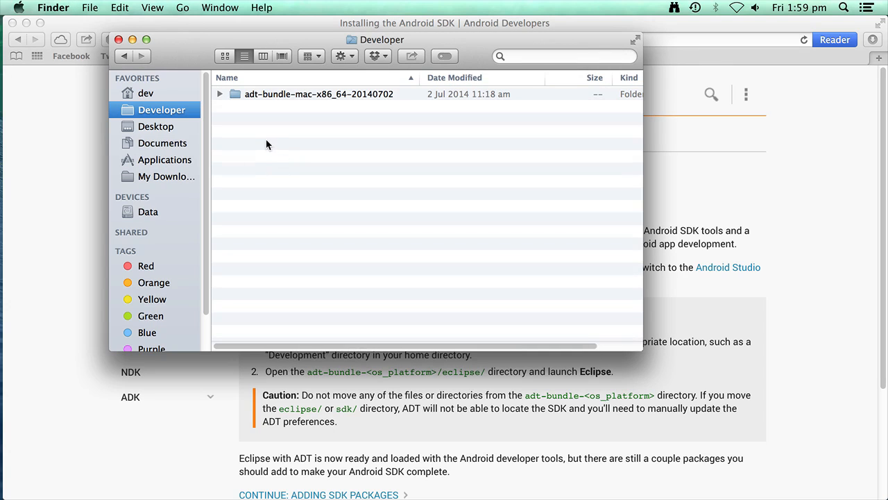
{"action": "double_click", "coordinate": [262, 95]}
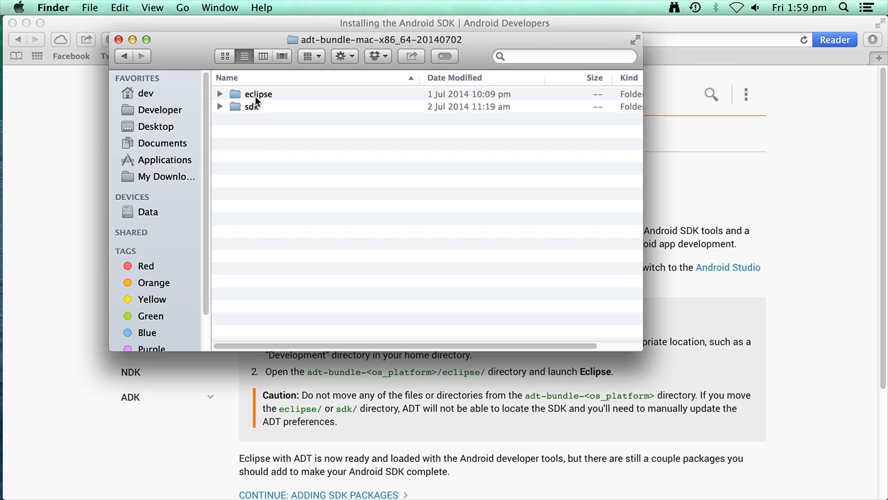
{"action": "double_click", "coordinate": [257, 95]}
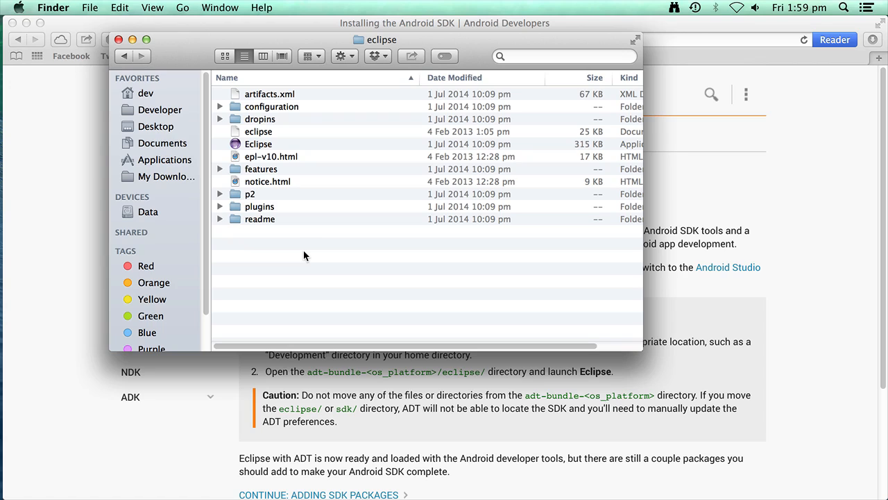
{"action": "left_click", "coordinate": [258, 146]}
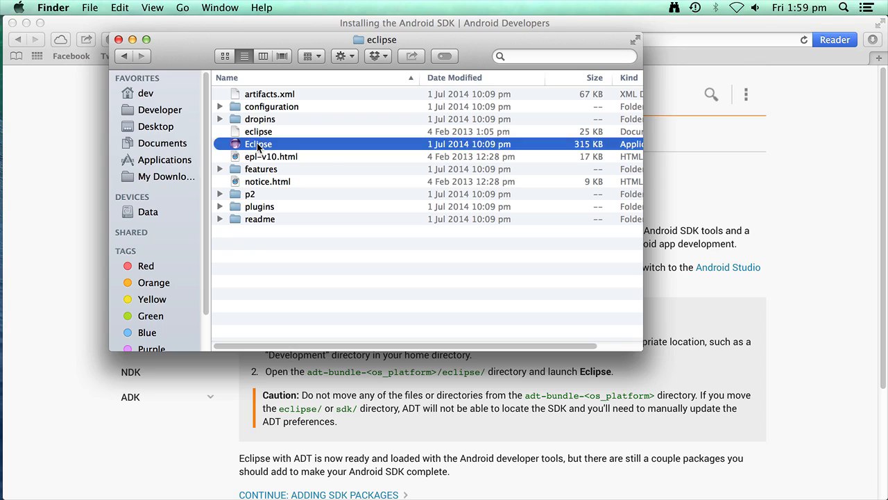
{"action": "double_click", "coordinate": [258, 146]}
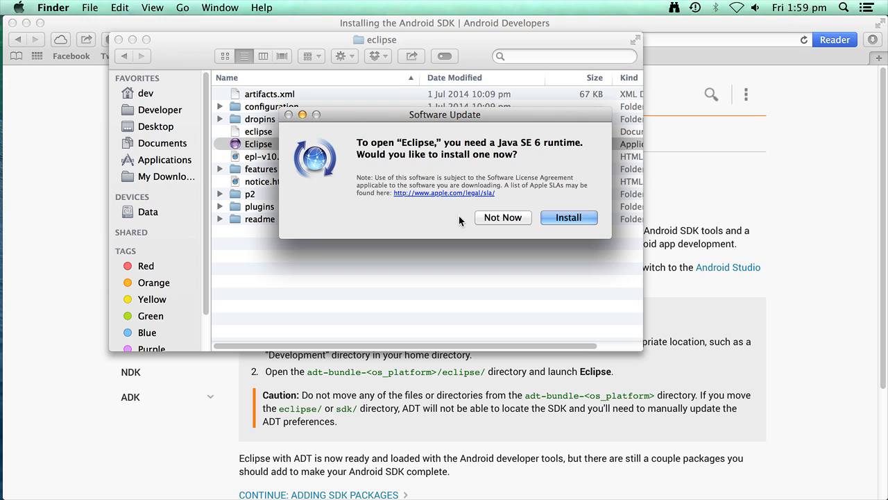
Install the Java SE 6 runtime required by Eclipse and allow the downloaded application to open.
{"action": "left_click", "coordinate": [568, 217]}
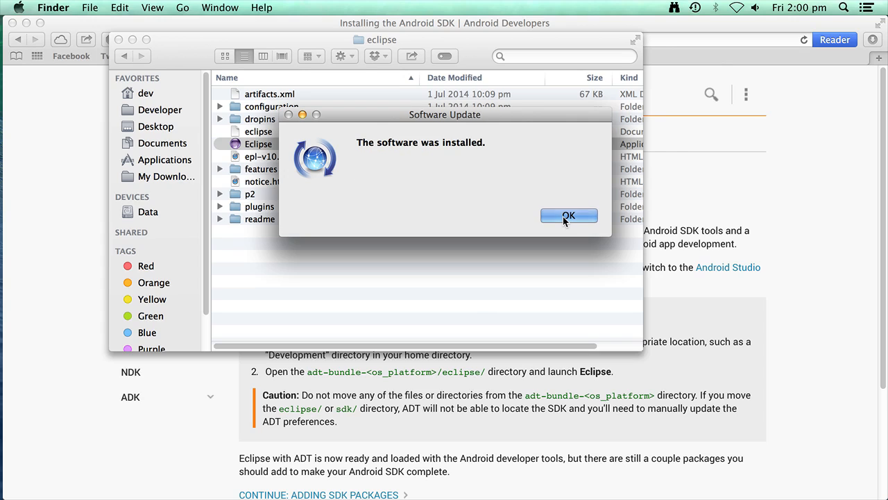
{"action": "left_click", "coordinate": [567, 216]}
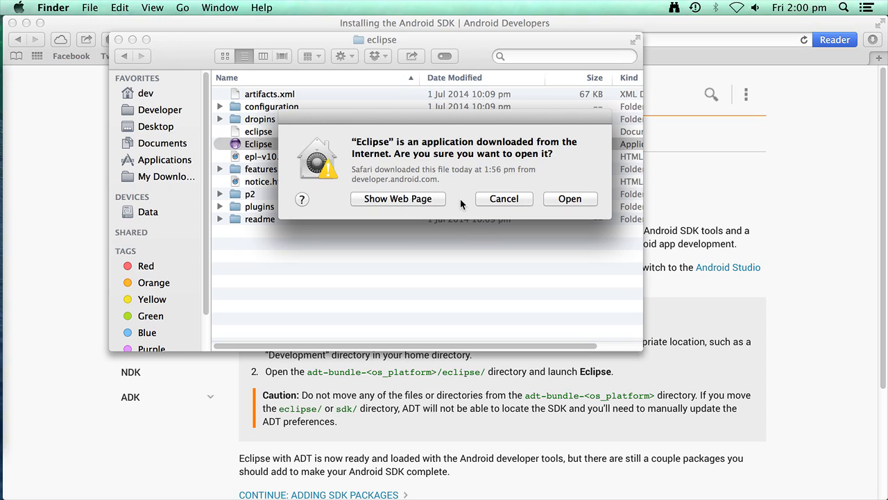
{"action": "left_click", "coordinate": [570, 198]}
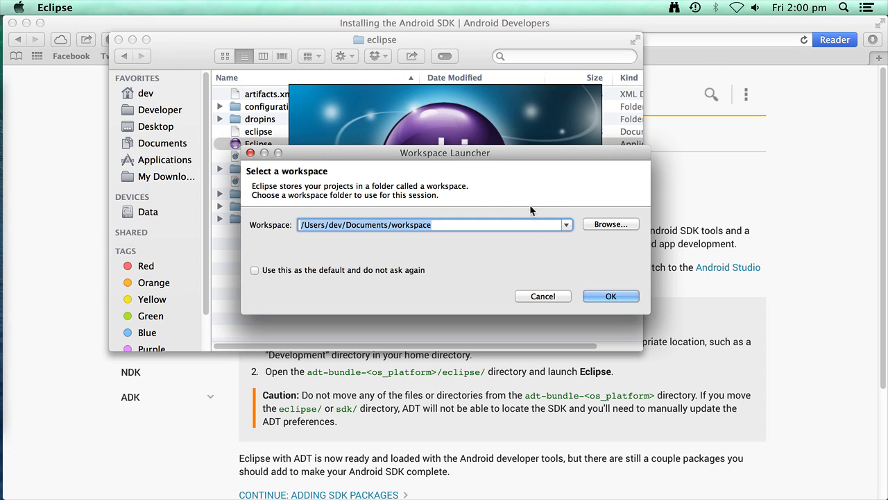
Move the Workspace Launcher aside and open the Security & Privacy settings in System Preferences to view the allowed app download sources.
{"action": "left_click_drag", "start_coordinate": [455, 158], "coordinate": [704, 465]}
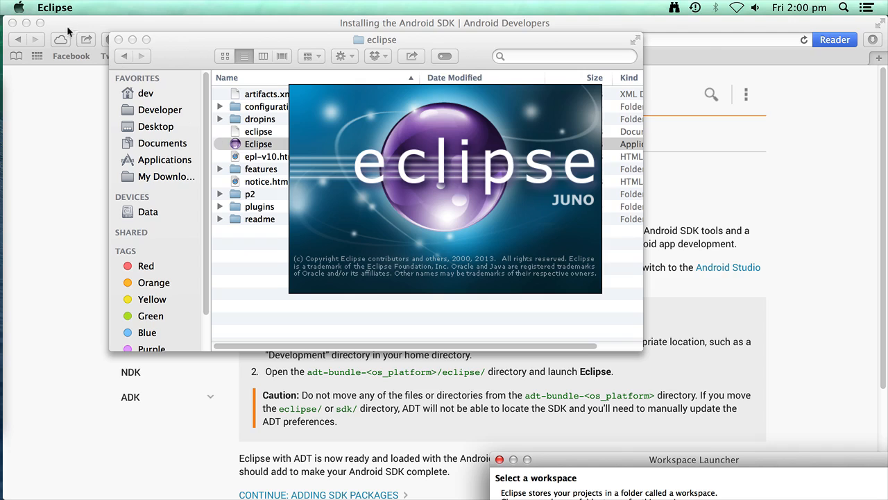
{"action": "left_click", "coordinate": [18, 9]}
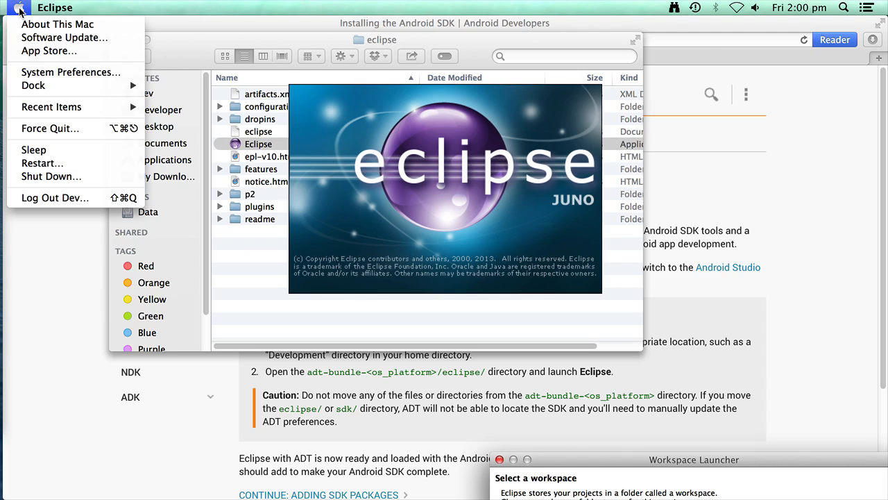
{"action": "left_click", "coordinate": [53, 73]}
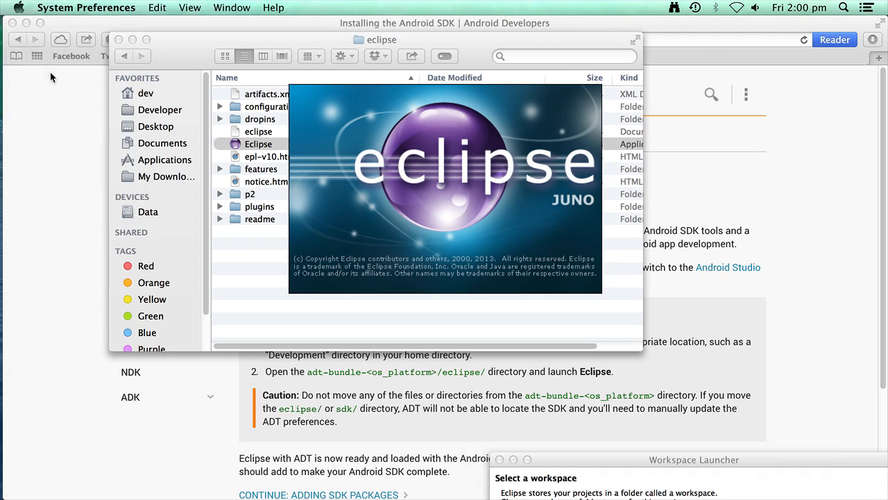
{"action": "left_click_drag", "start_coordinate": [513, 110], "coordinate": [418, 53]}
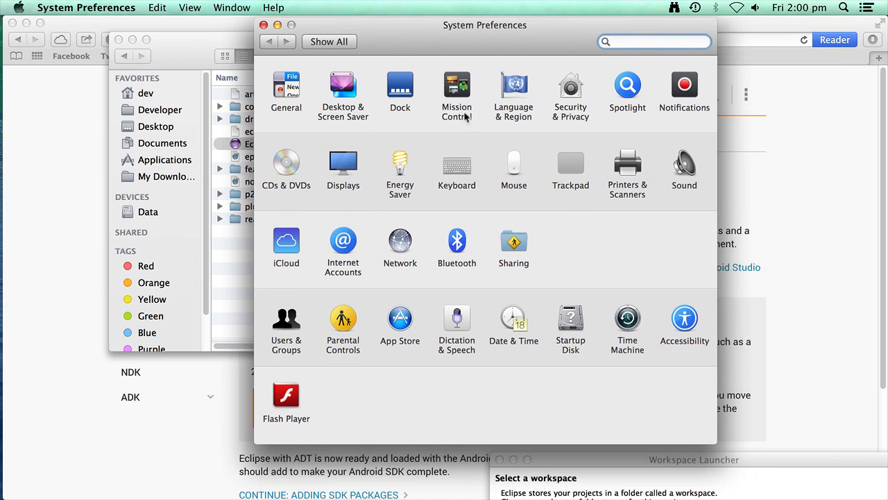
{"action": "left_click", "coordinate": [573, 92]}
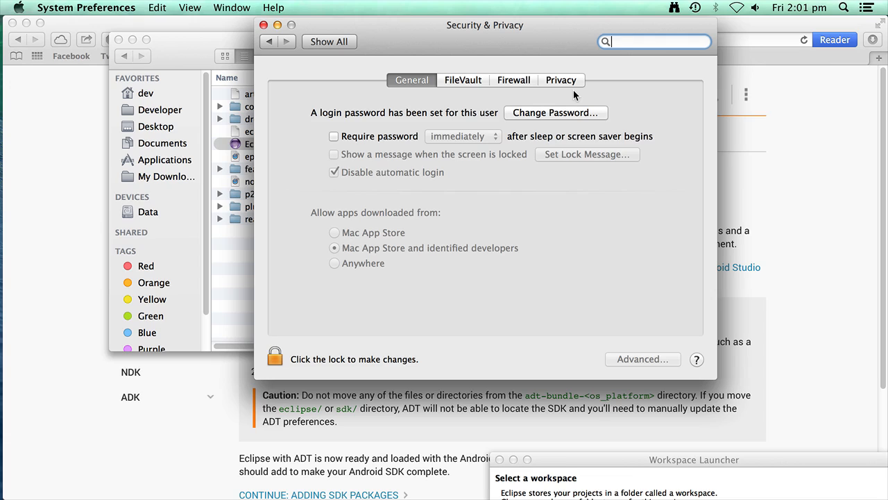
Reopen the Security & Privacy settings from the System Preferences overview and unlock them for changes with the account password.
{"action": "left_click", "coordinate": [347, 44]}
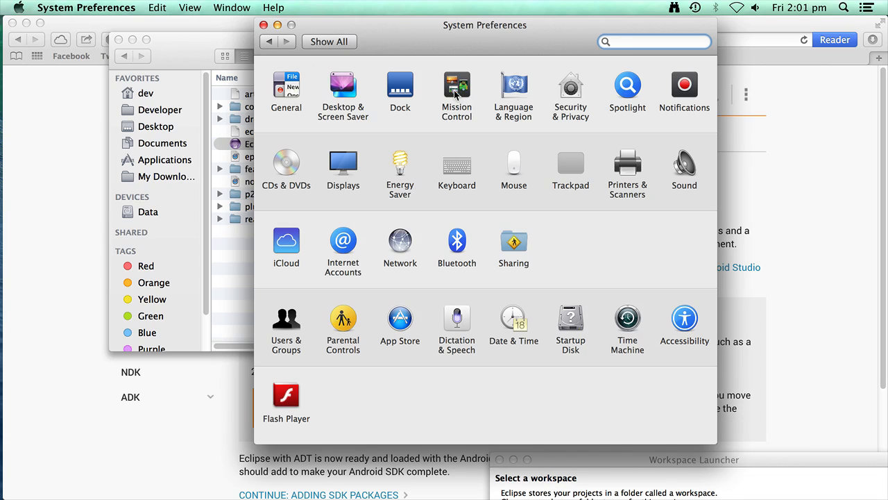
{"action": "left_click", "coordinate": [565, 101]}
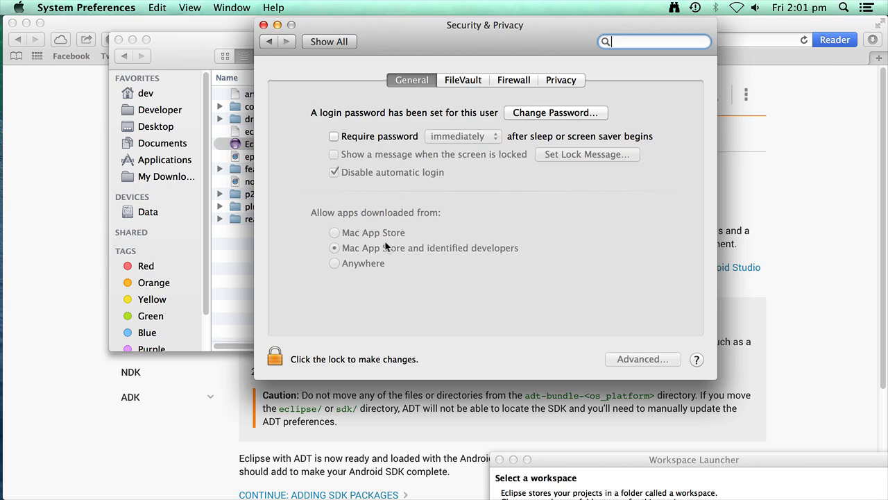
{"action": "left_click", "coordinate": [282, 360]}
{"action": "type", "text": "•••••••"}
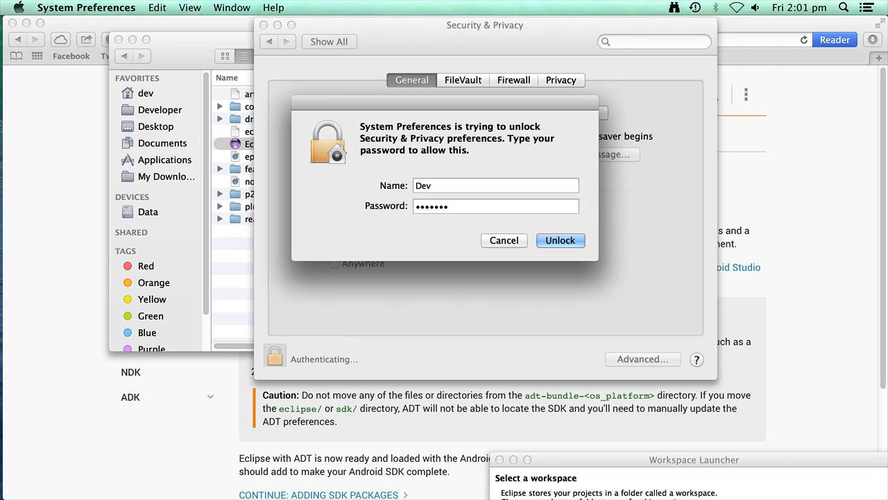
{"action": "key", "text": "Return"}
Try to allow apps downloaded from Anywhere, cancelling the change at the security warning, and close System Preferences.
{"action": "left_click", "coordinate": [335, 263]}
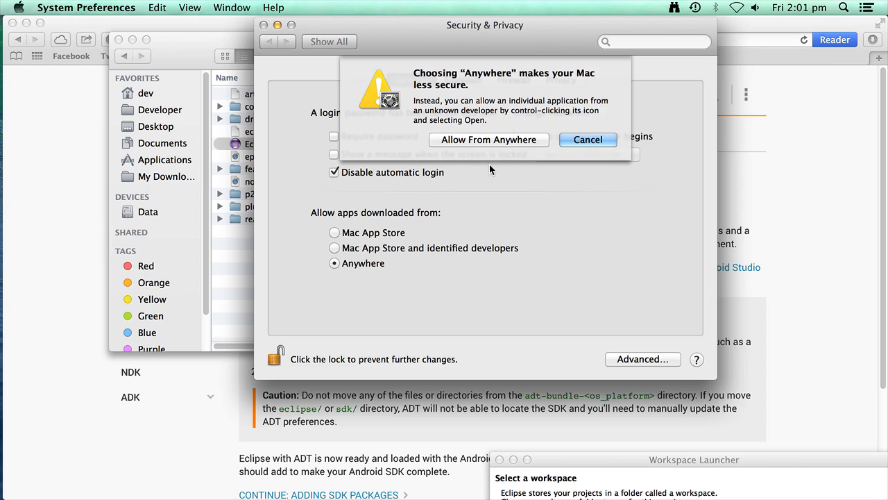
{"action": "left_click", "coordinate": [589, 141]}
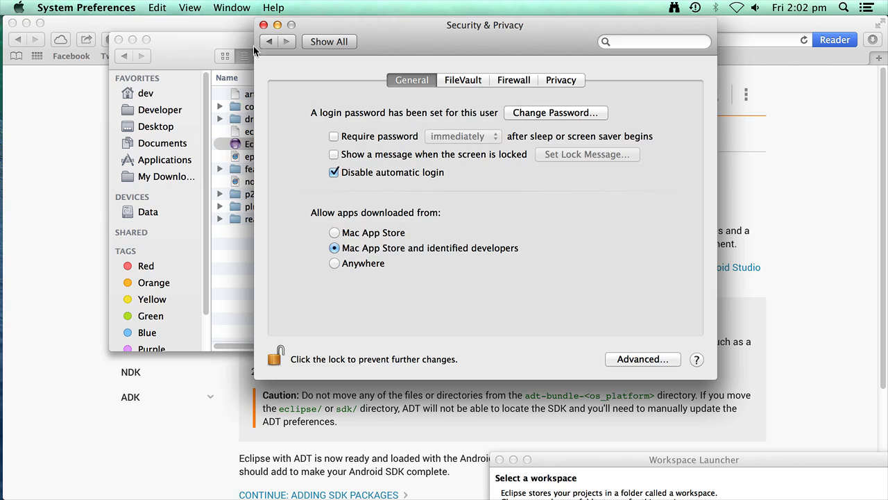
{"action": "left_click", "coordinate": [264, 25]}
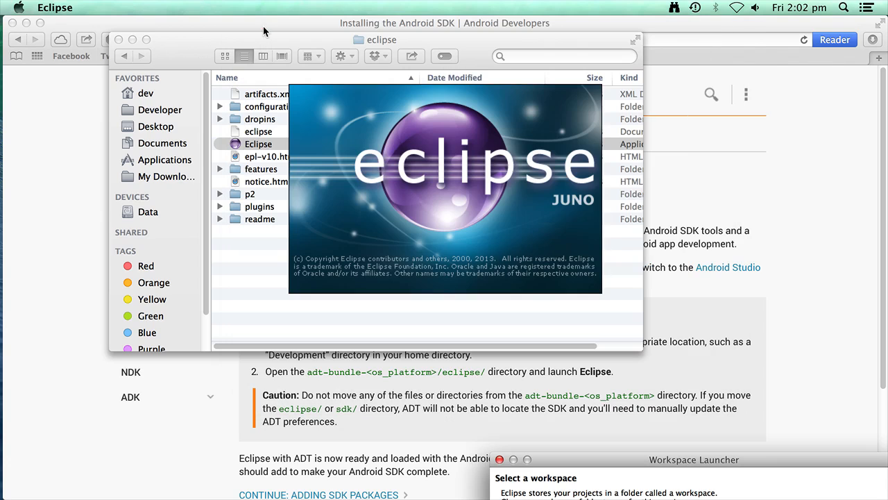